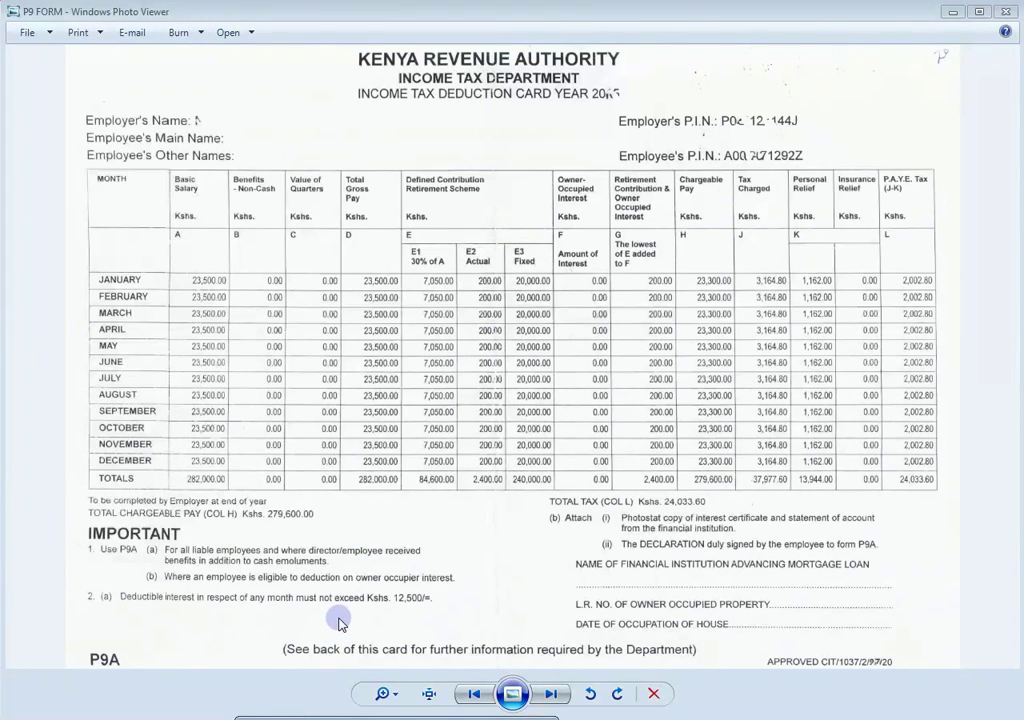
Step: Leave the P9 deduction card and bring the KRA password-reset email in Gmail to the front
{"action": "key", "text": "alt+Tab"}
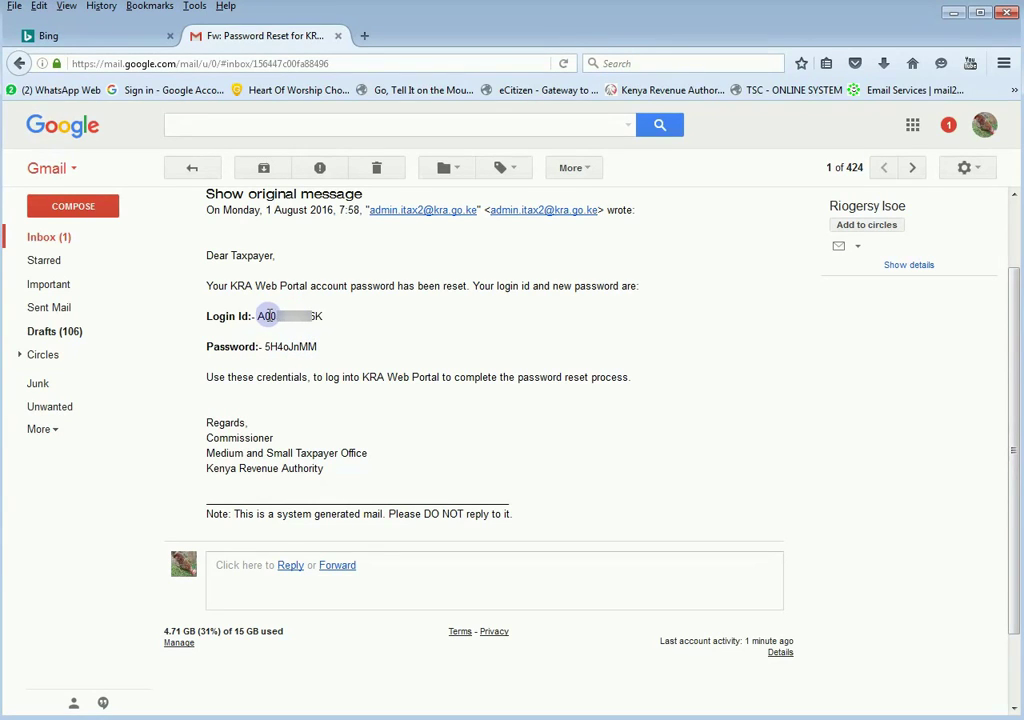
Step: Copy the login ID and temporary password from the KRA email into the iTax login form
{"action": "left_click_drag", "start_coordinate": [259, 316], "coordinate": [316, 316]}
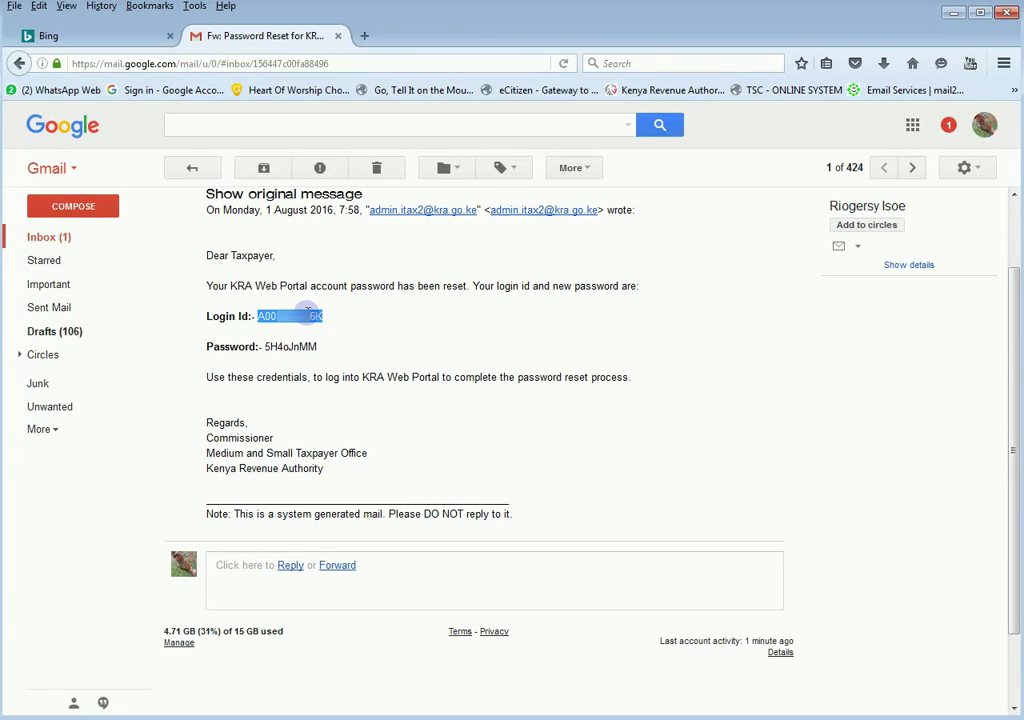
{"action": "left_click", "coordinate": [272, 346]}
{"action": "left_click_drag", "start_coordinate": [268, 346], "coordinate": [316, 346]}
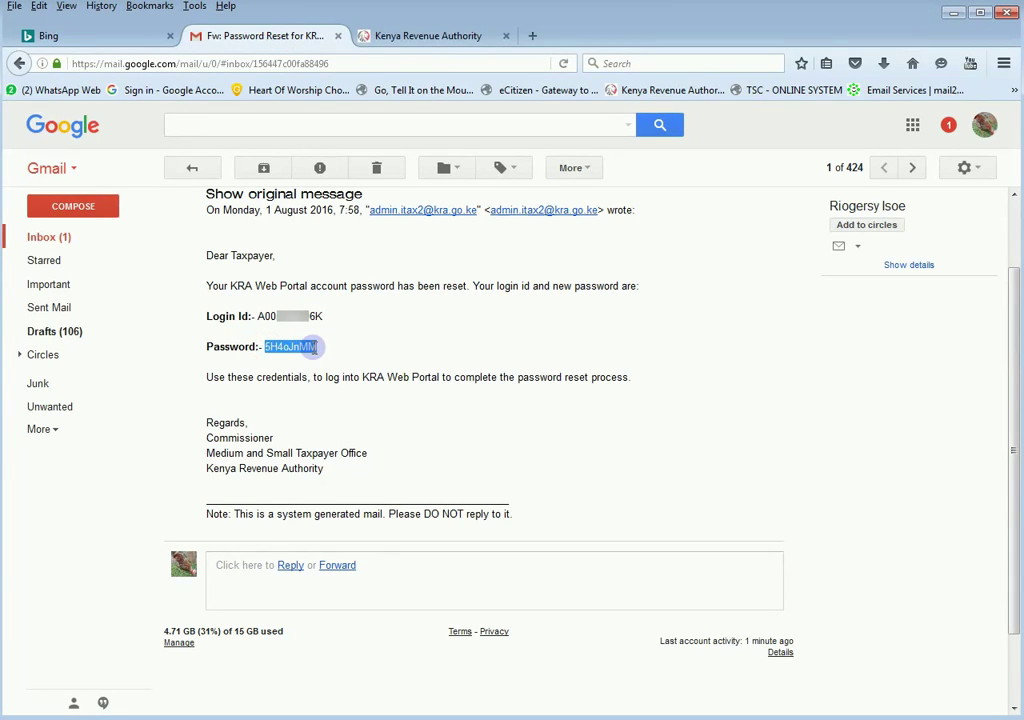
{"action": "left_click", "coordinate": [400, 36]}
{"action": "key", "text": "ctrl+v"}
Step: Answer the security stamp sum with 106 and log in to iTax
{"action": "left_click", "coordinate": [380, 404]}
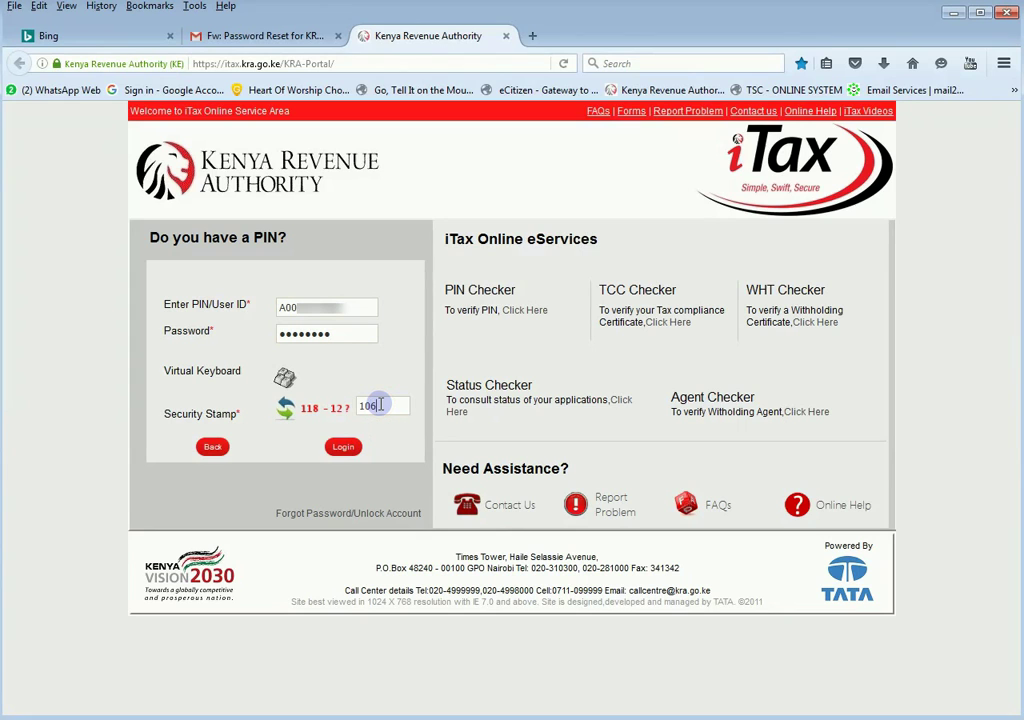
{"action": "type", "text": "106"}
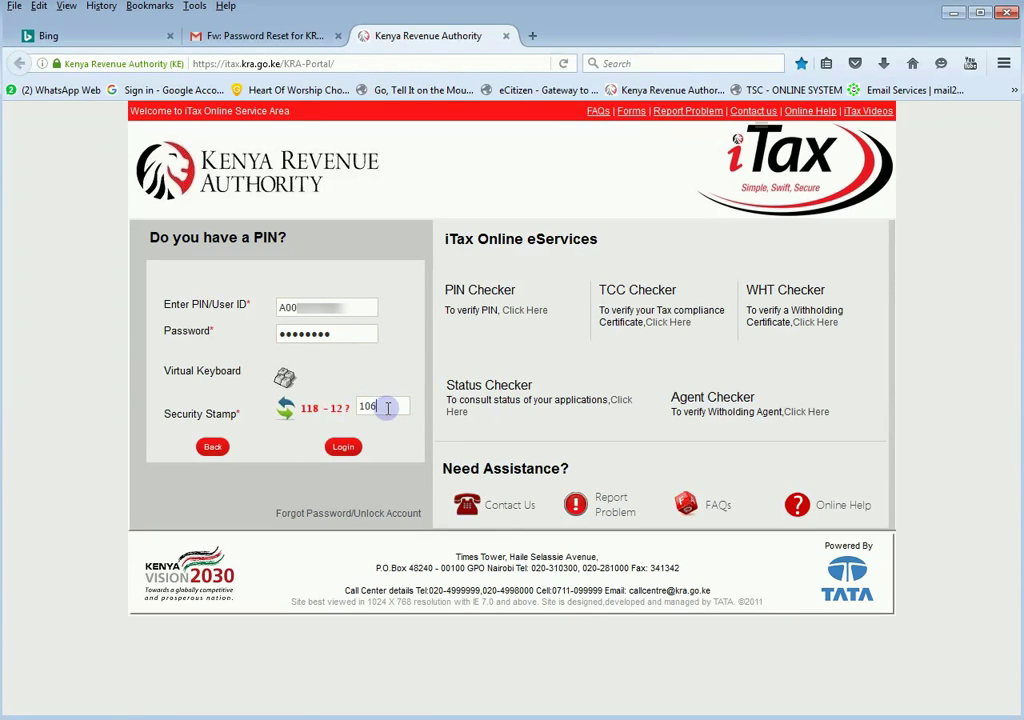
{"action": "left_click", "coordinate": [349, 448]}
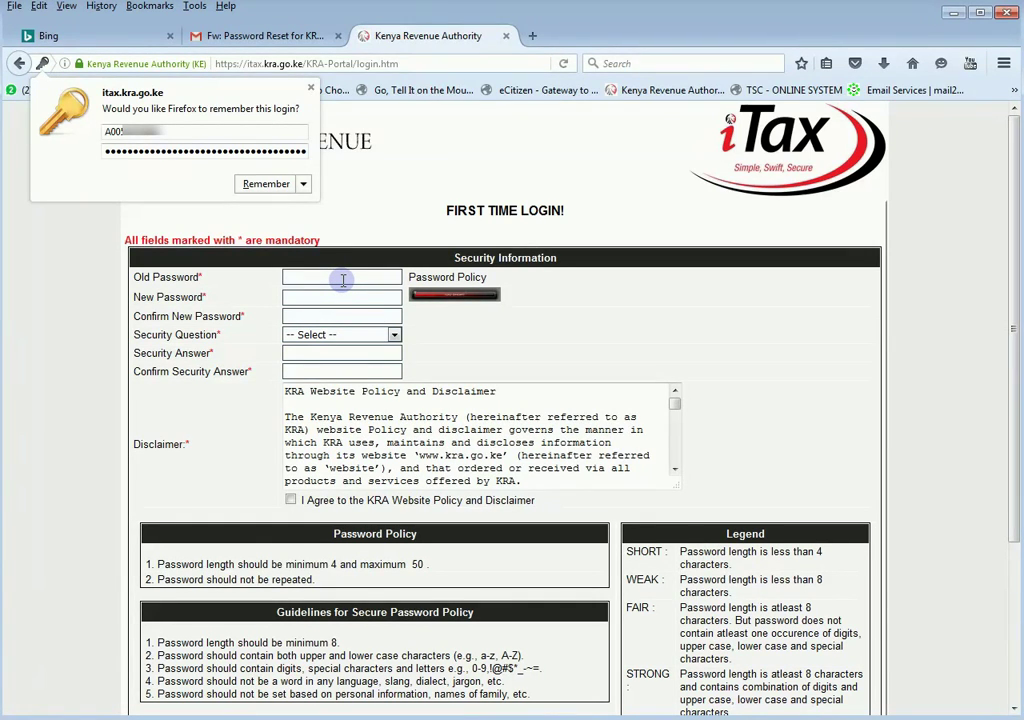
Step: Enter the old and new passwords and answer the 'When is your anniversary?' security question
{"action": "left_click", "coordinate": [343, 280]}
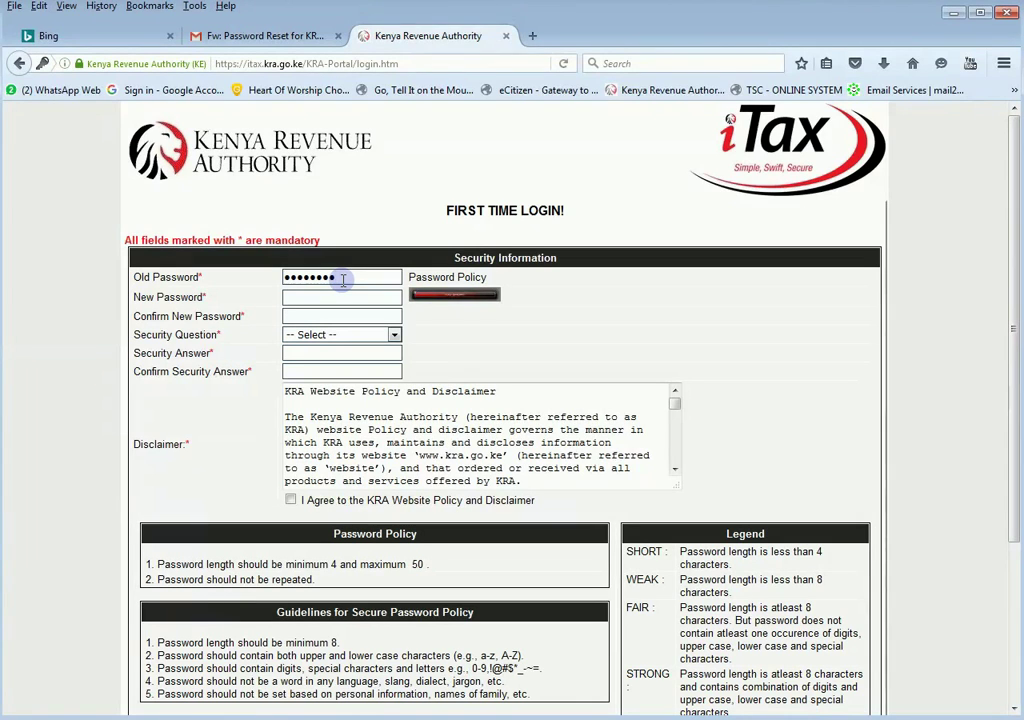
{"action": "left_click", "coordinate": [328, 297]}
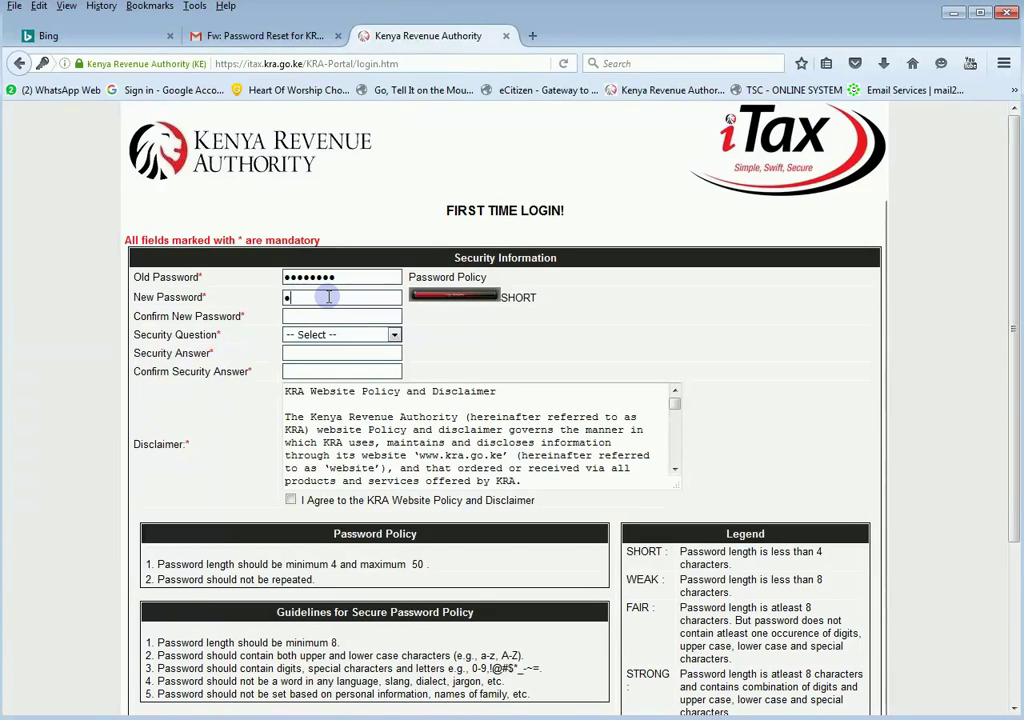
{"action": "type", "text": "••••••••"}
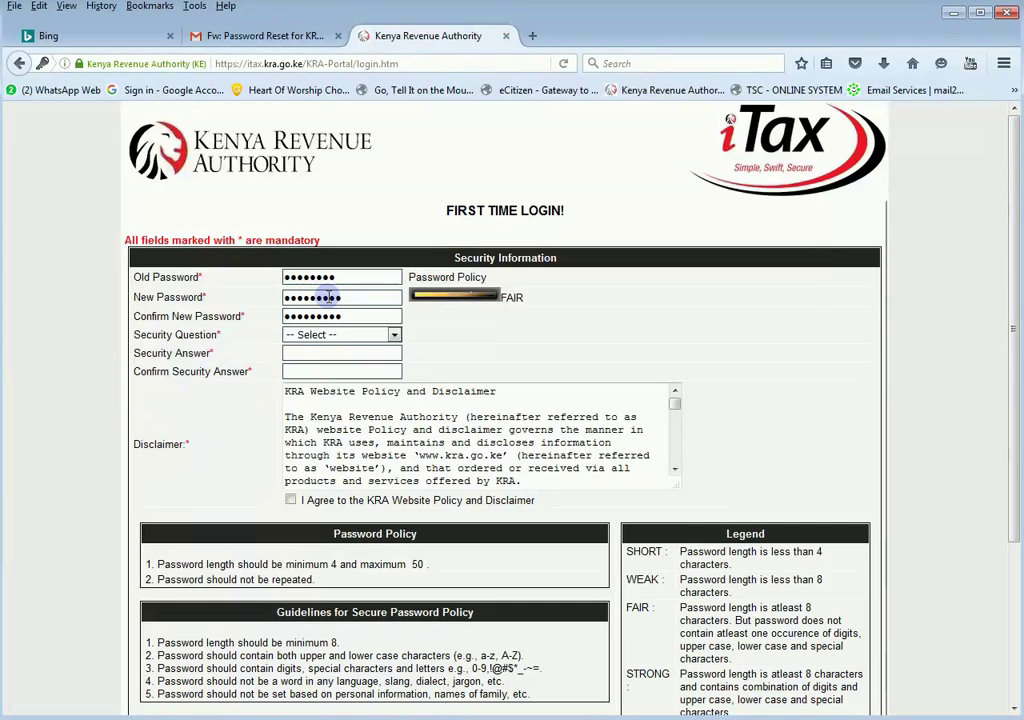
{"action": "left_click", "coordinate": [317, 337]}
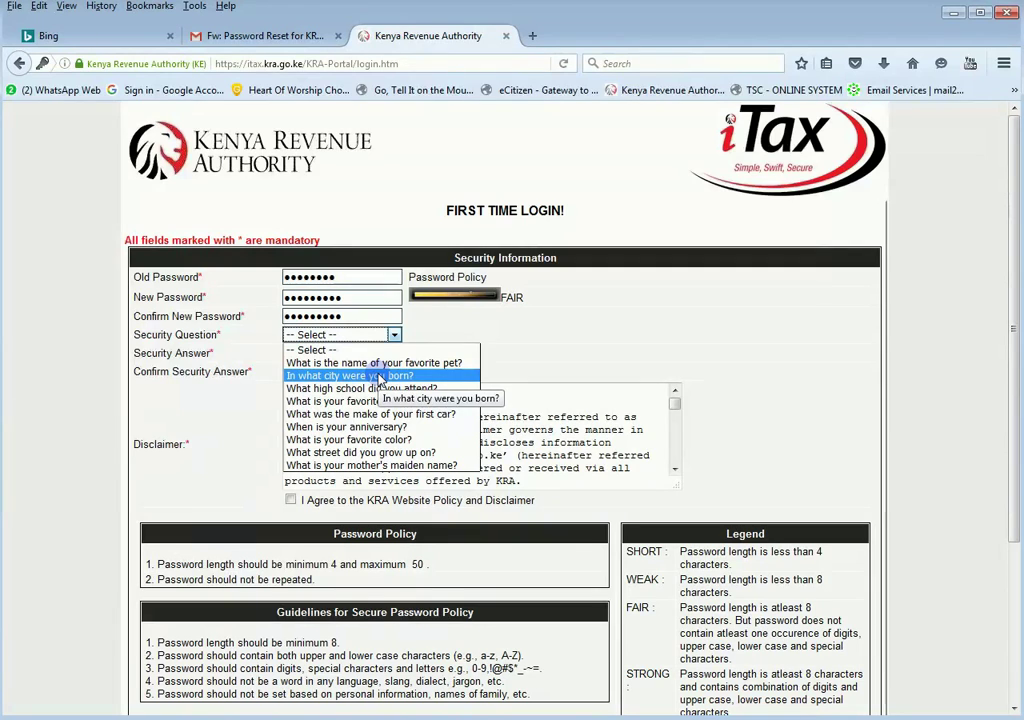
{"action": "left_click", "coordinate": [357, 427]}
{"action": "left_click", "coordinate": [337, 354]}
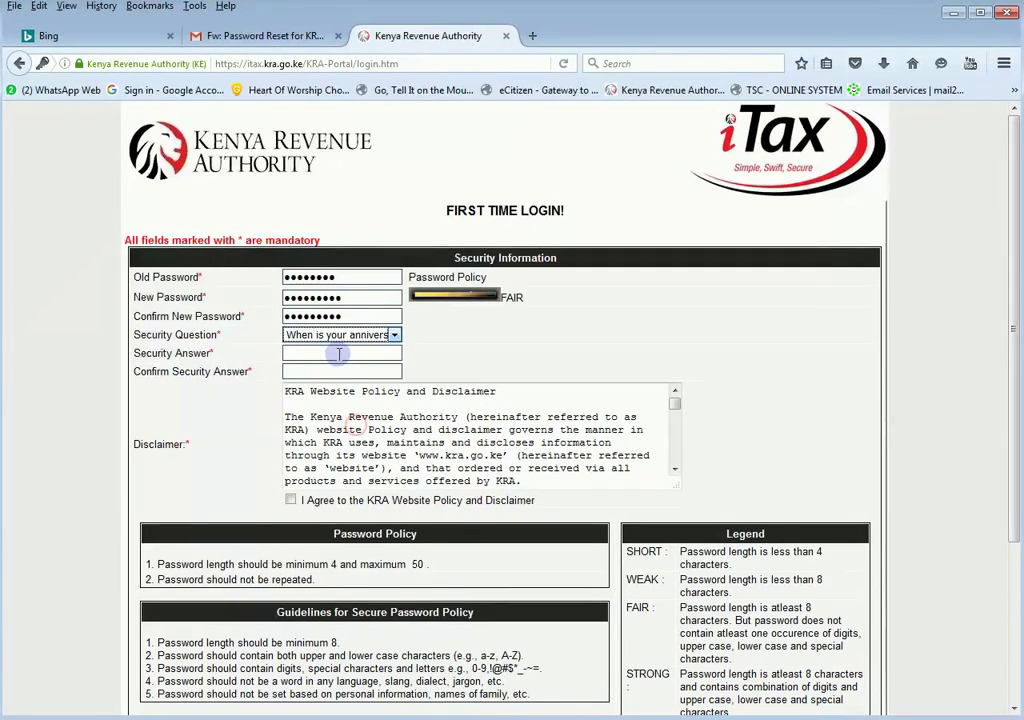
{"action": "type", "text": "x"}
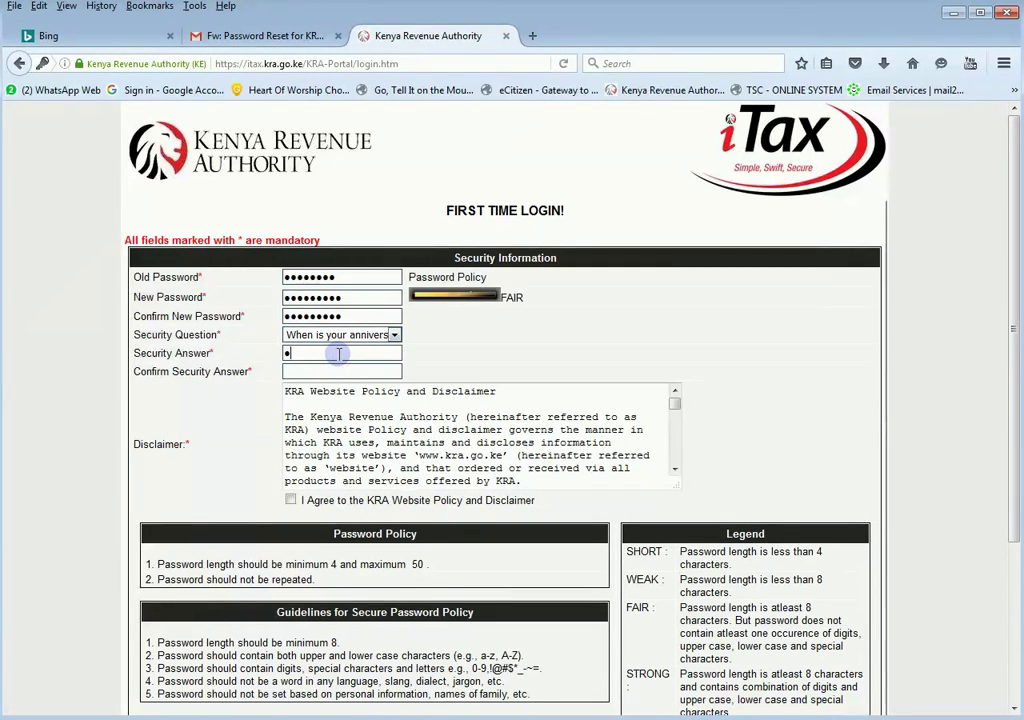
{"action": "type", "text": "xxxxxxxx"}
{"action": "key", "text": "Tab"}
{"action": "type", "text": "xxxxxxxxx"}
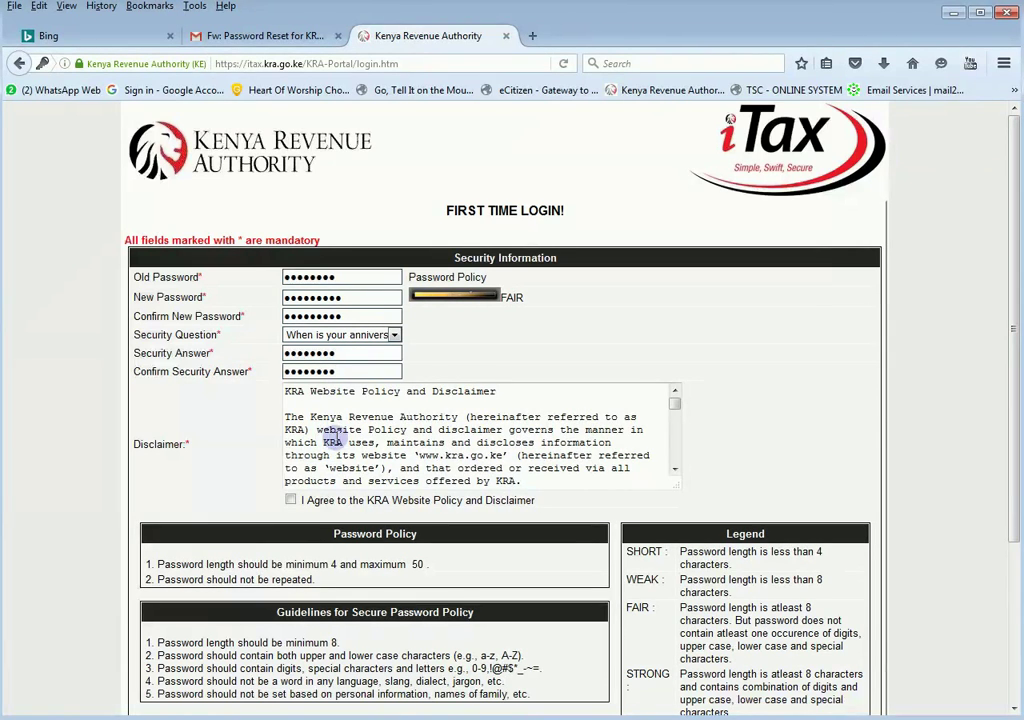
Step: Accept the website policy and password guideline checkboxes, then submit the password change
{"action": "scroll", "coordinate": [304, 455], "scroll_direction": "down", "scroll_amount": 2}
{"action": "scroll", "coordinate": [257, 478], "scroll_direction": "down", "scroll_amount": 1}
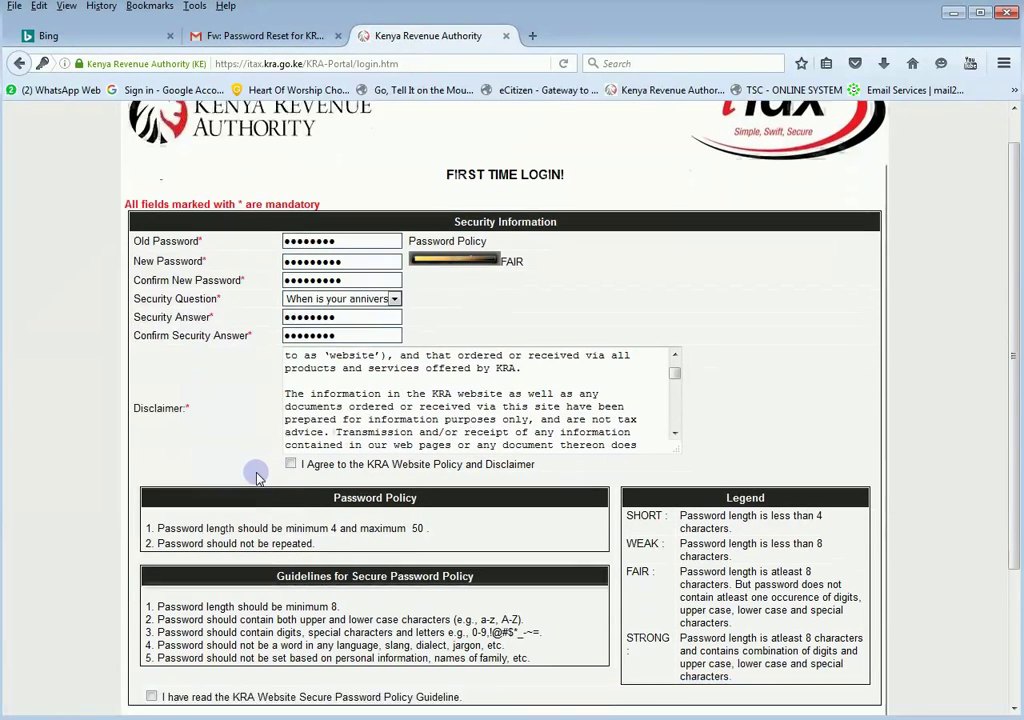
{"action": "scroll", "coordinate": [257, 478], "scroll_direction": "down", "scroll_amount": 2}
{"action": "left_click", "coordinate": [292, 409]}
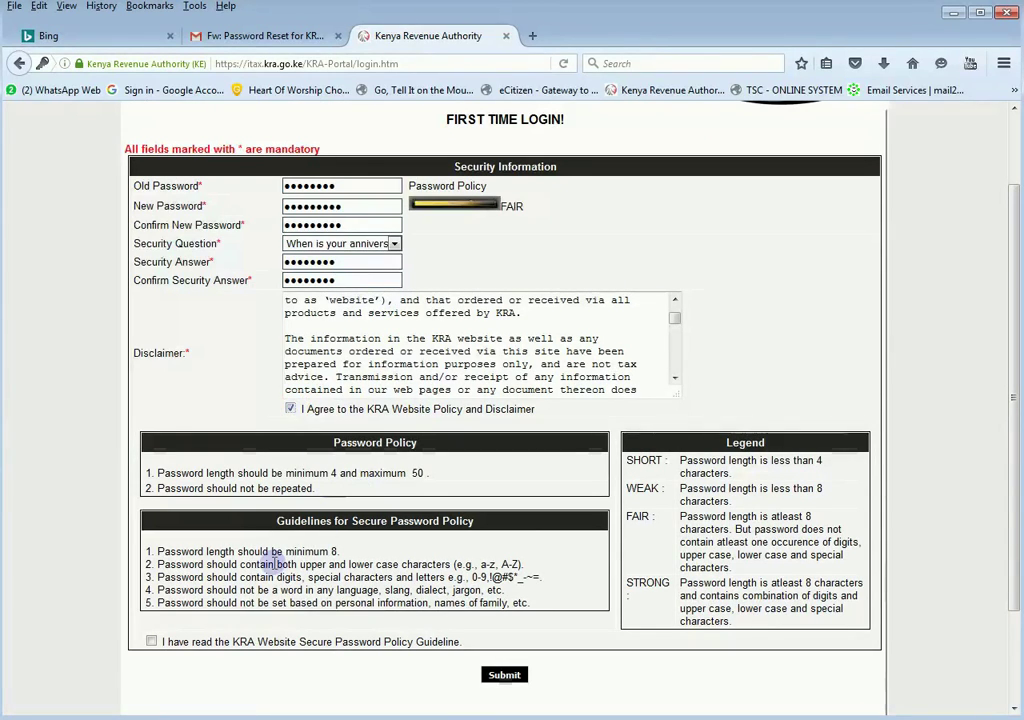
{"action": "left_click", "coordinate": [150, 641]}
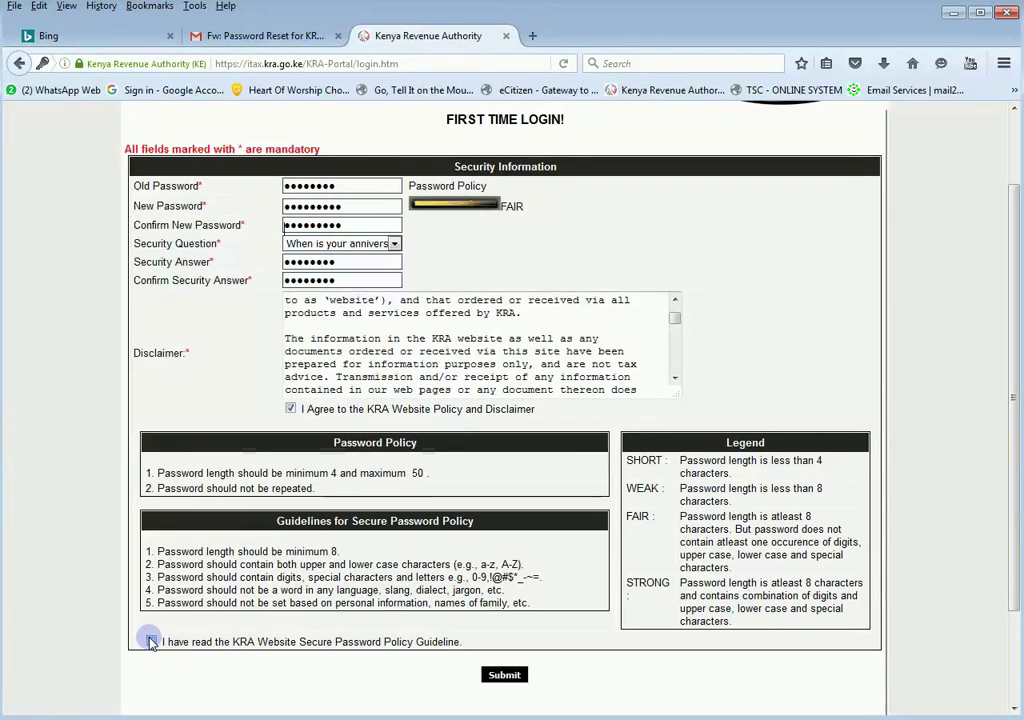
{"action": "left_click", "coordinate": [492, 674]}
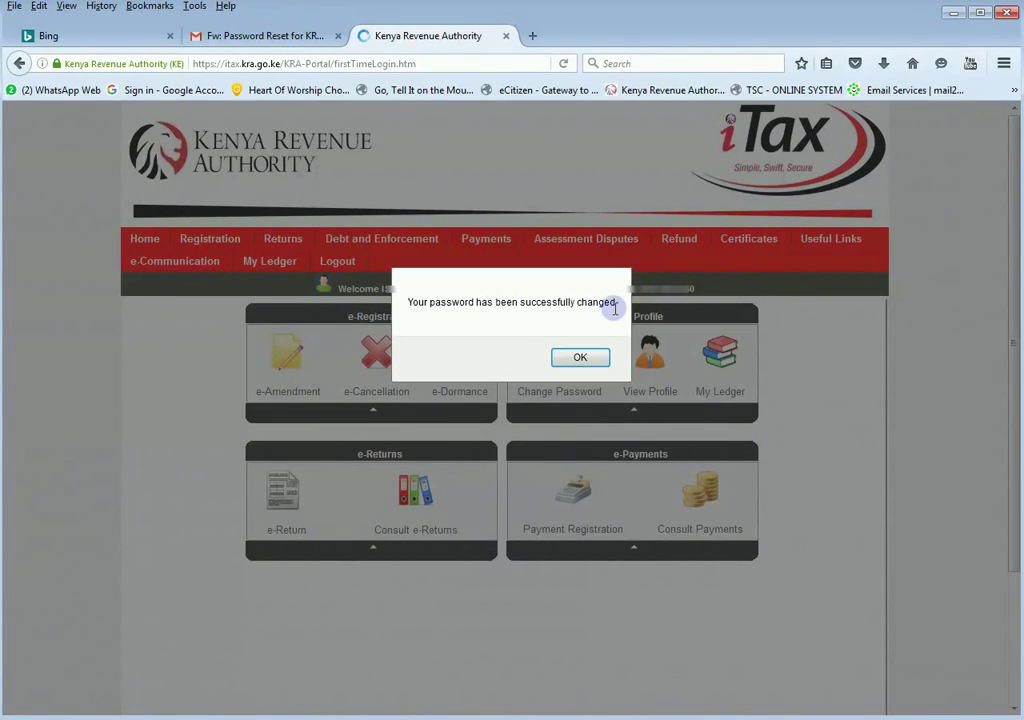
Step: Dismiss the password-change confirmation and go to Returns > File Return
{"action": "left_click", "coordinate": [590, 360]}
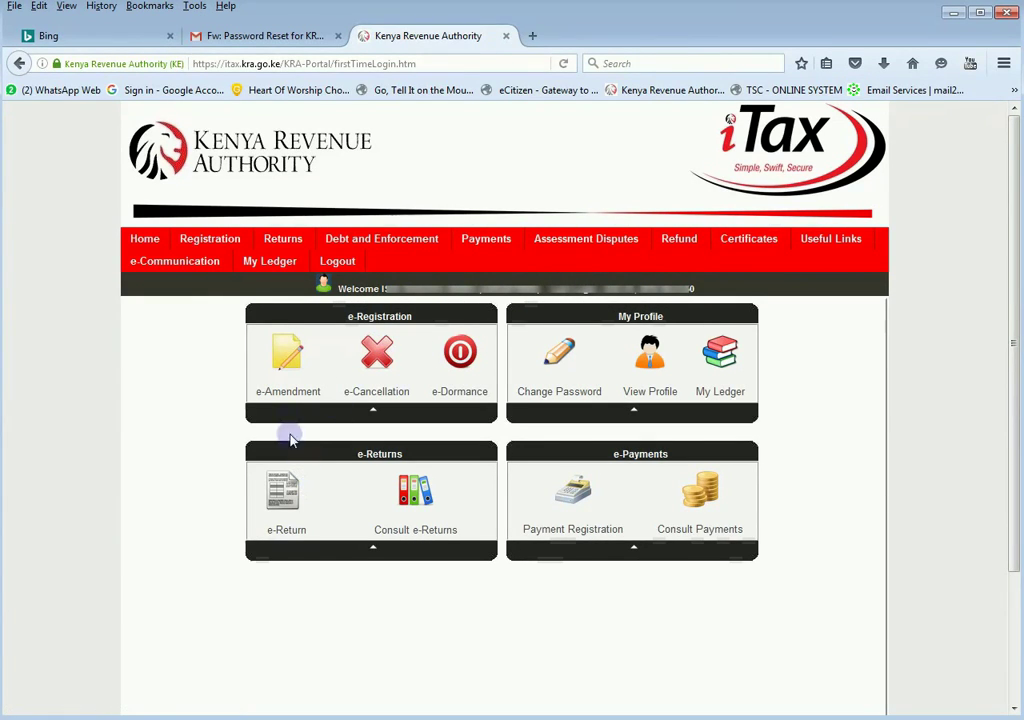
{"action": "mouse_move", "coordinate": [282, 246]}
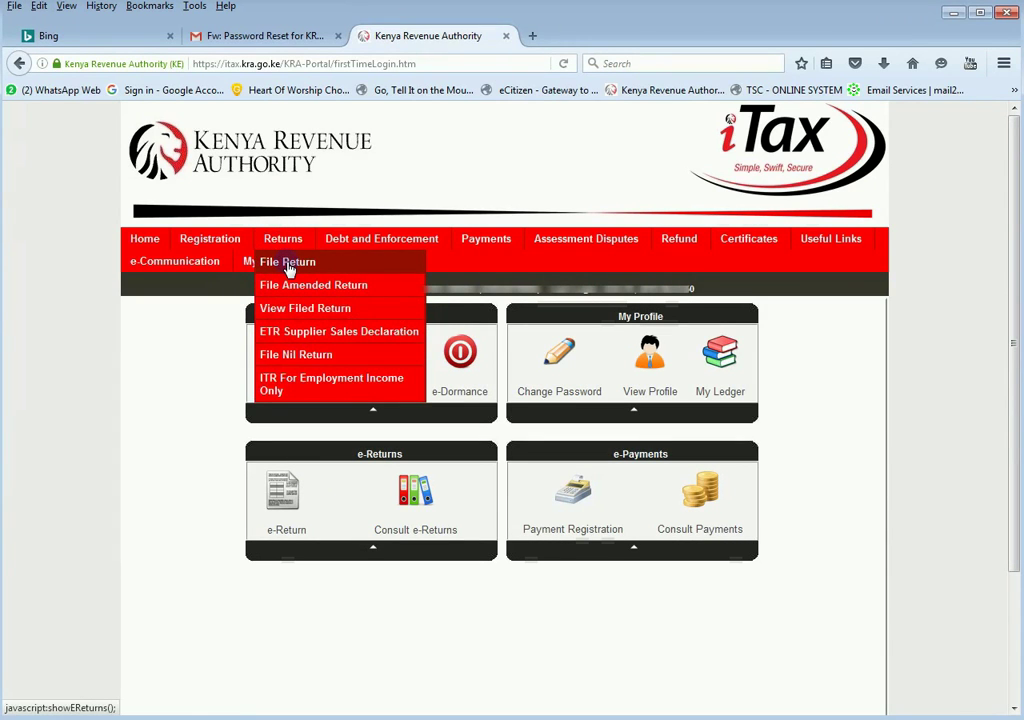
{"action": "left_click", "coordinate": [287, 262]}
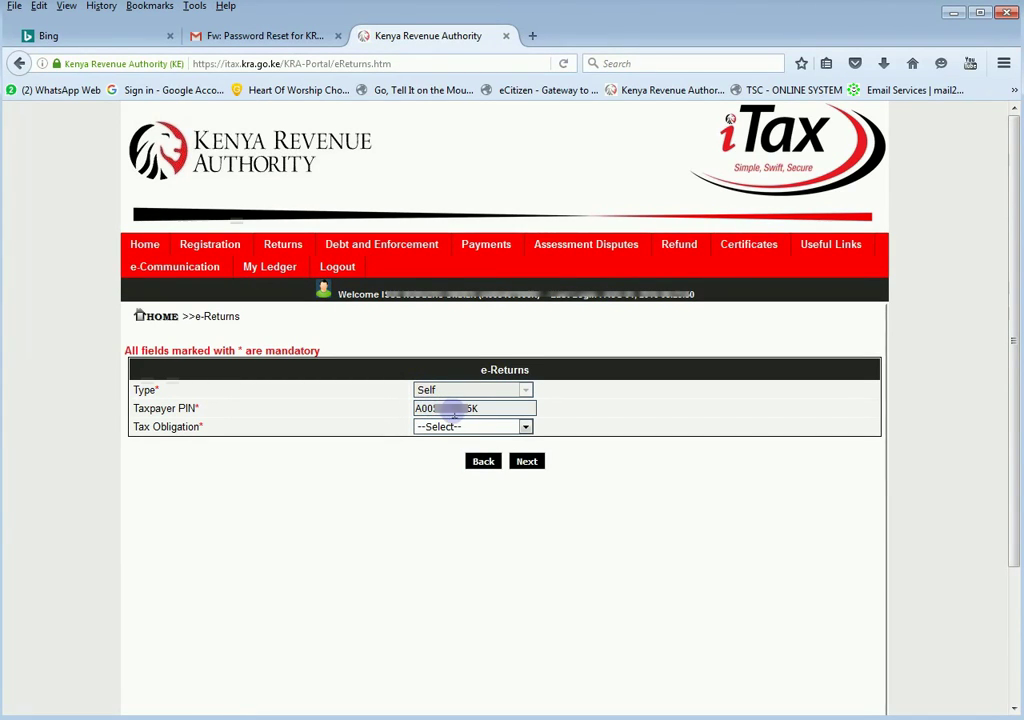
Step: Choose the Income Tax - Resident Individual obligation and download its Excel return form
{"action": "left_click", "coordinate": [436, 426]}
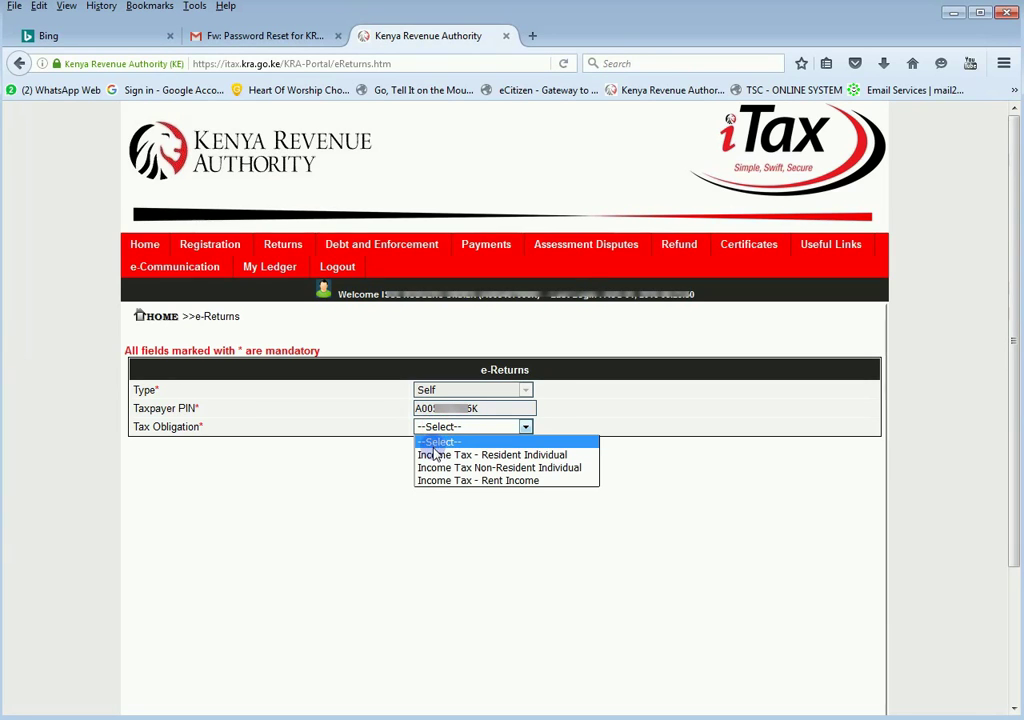
{"action": "left_click", "coordinate": [432, 454]}
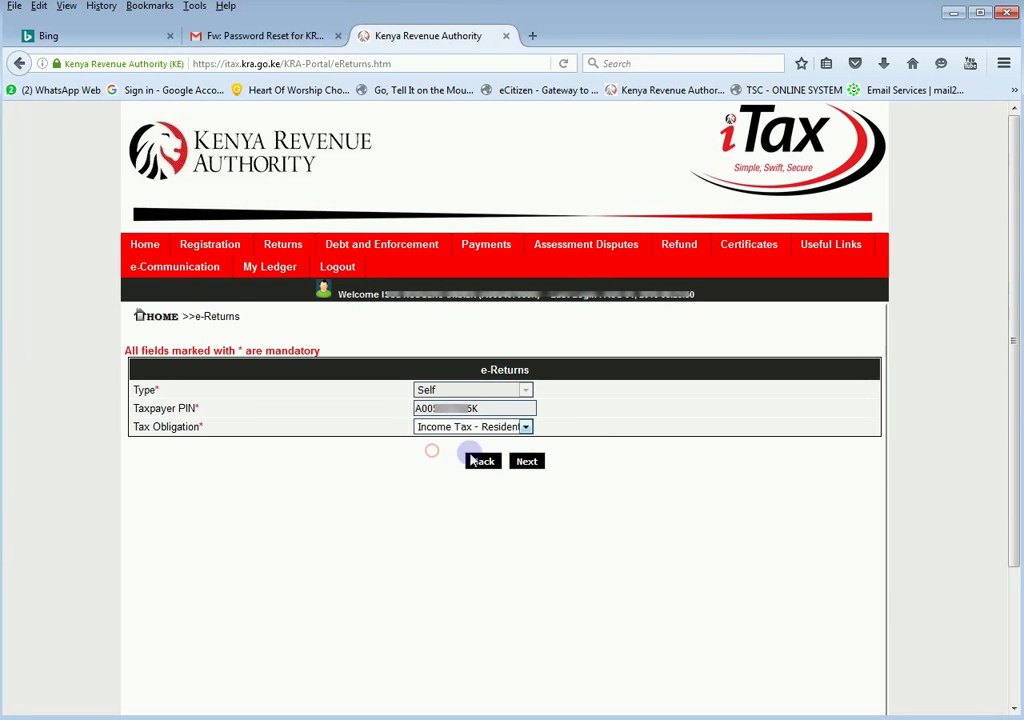
{"action": "left_click", "coordinate": [523, 463]}
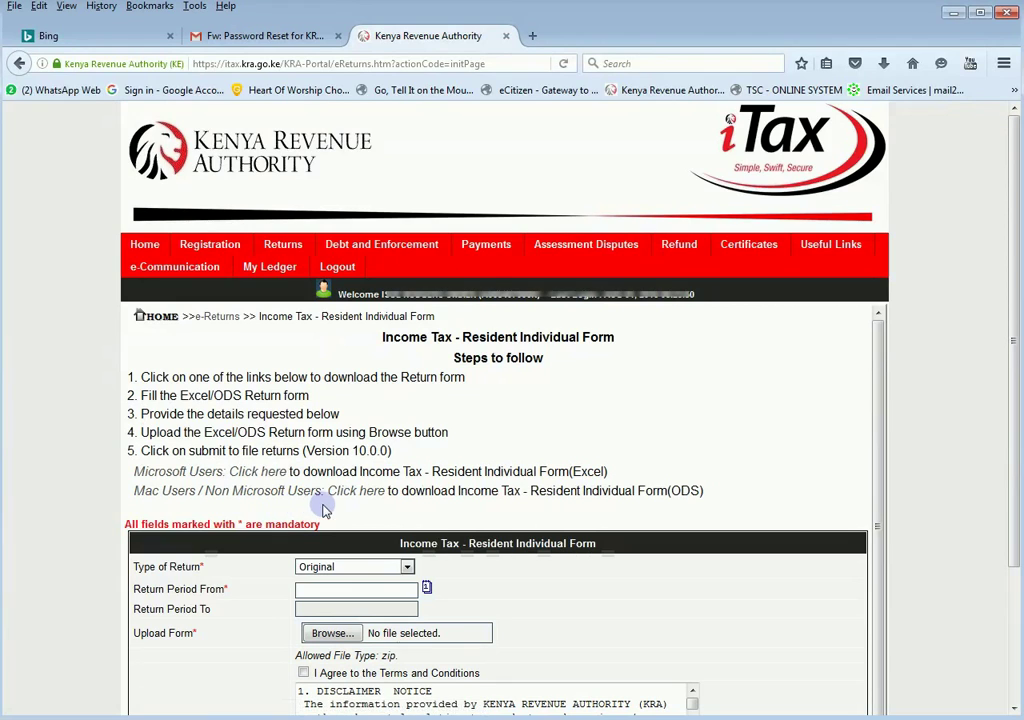
{"action": "left_click", "coordinate": [213, 480]}
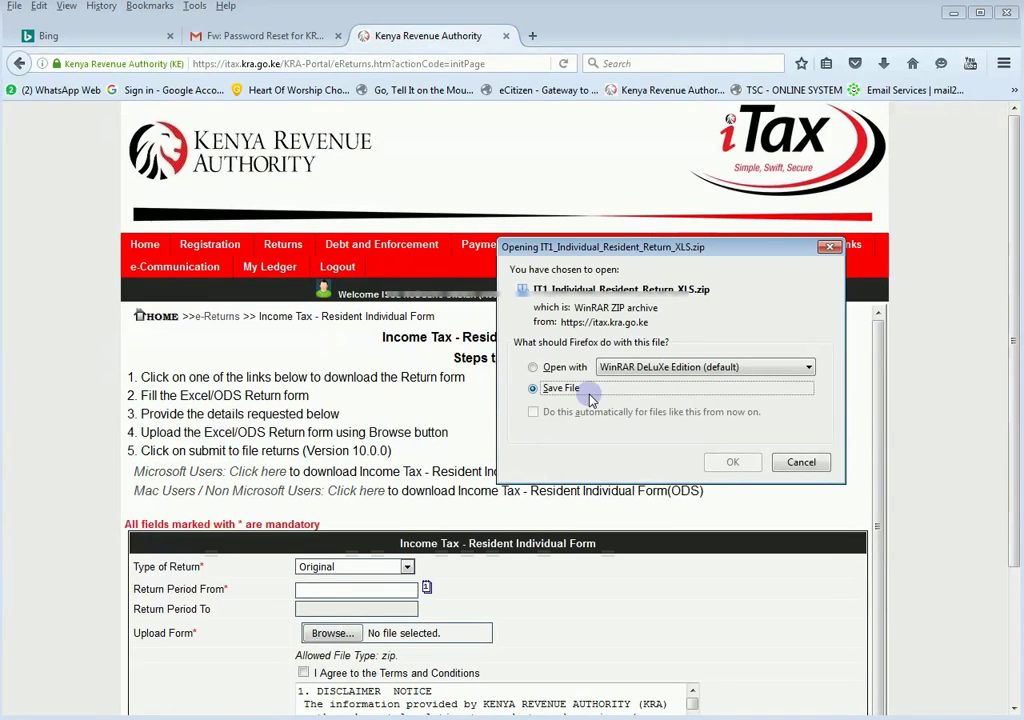